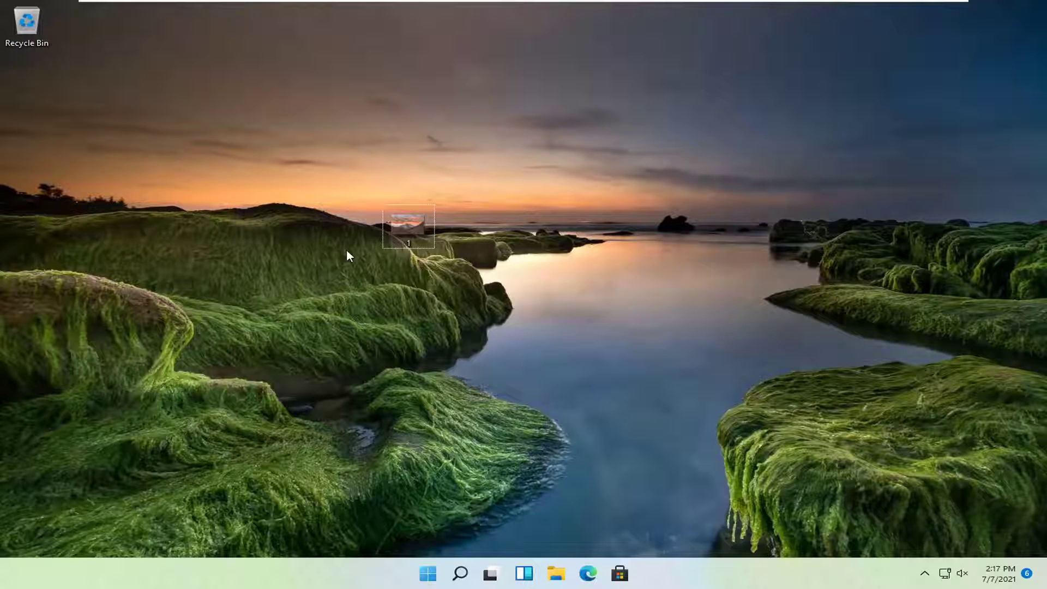
Set the mountain sunset image file on the desktop as the wallpaper.
right_click(397, 221)
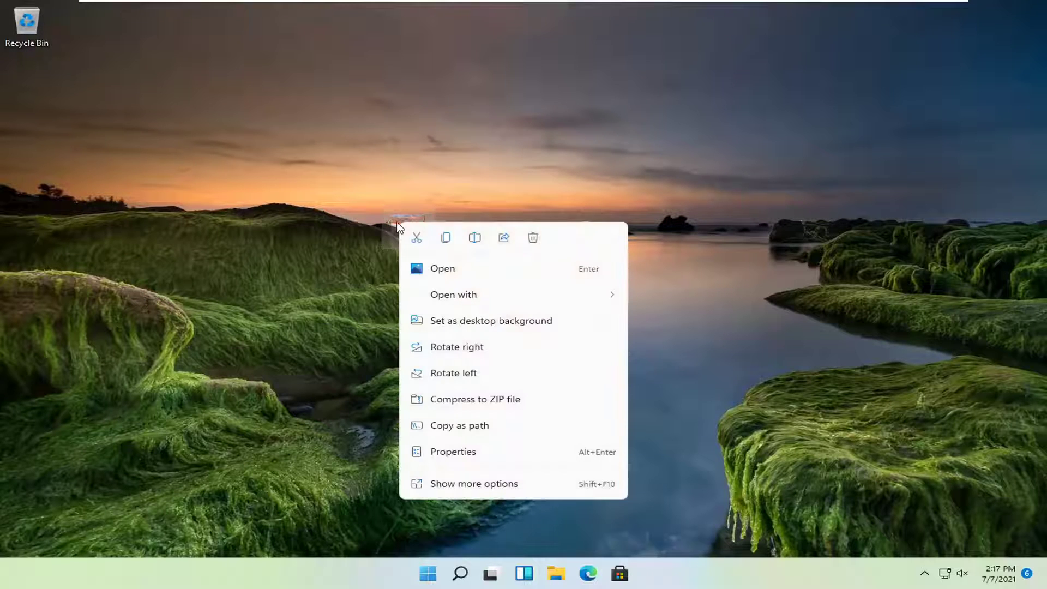
click(483, 324)
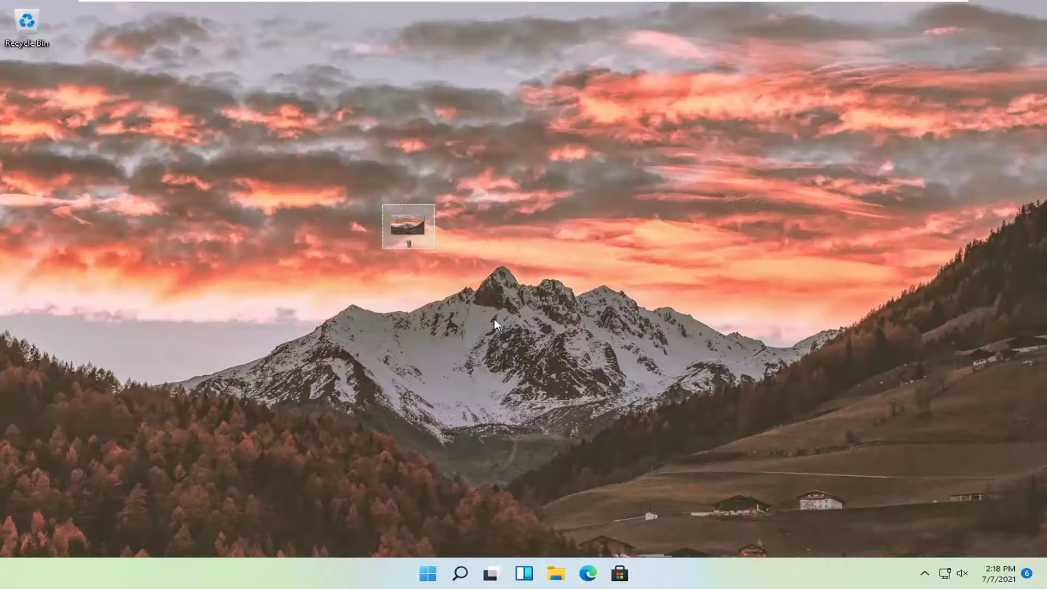
Open Personalization settings from the desktop's right-click Personalize option.
right_click(561, 145)
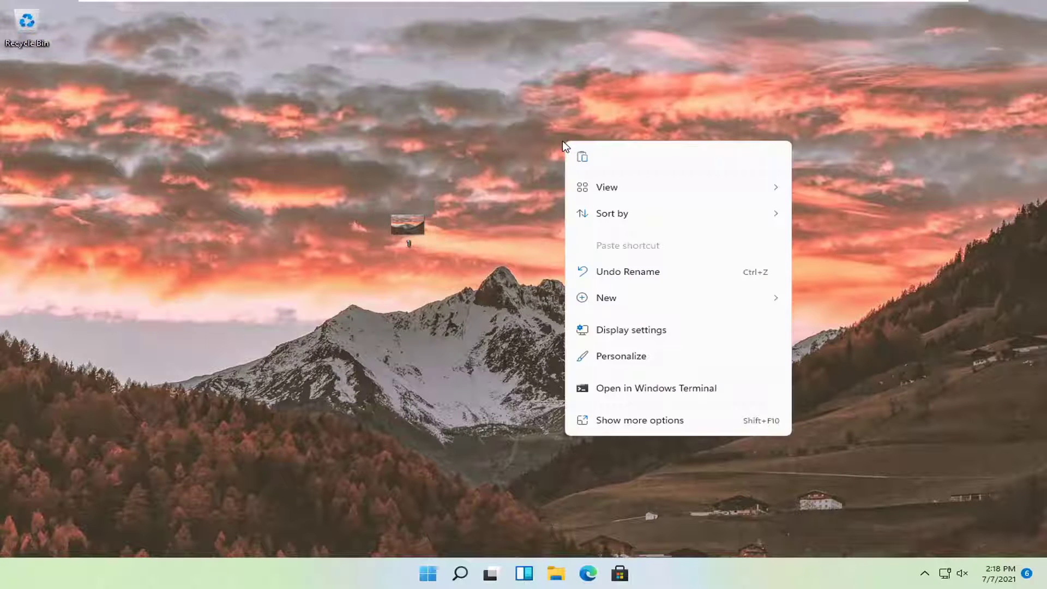
click(627, 358)
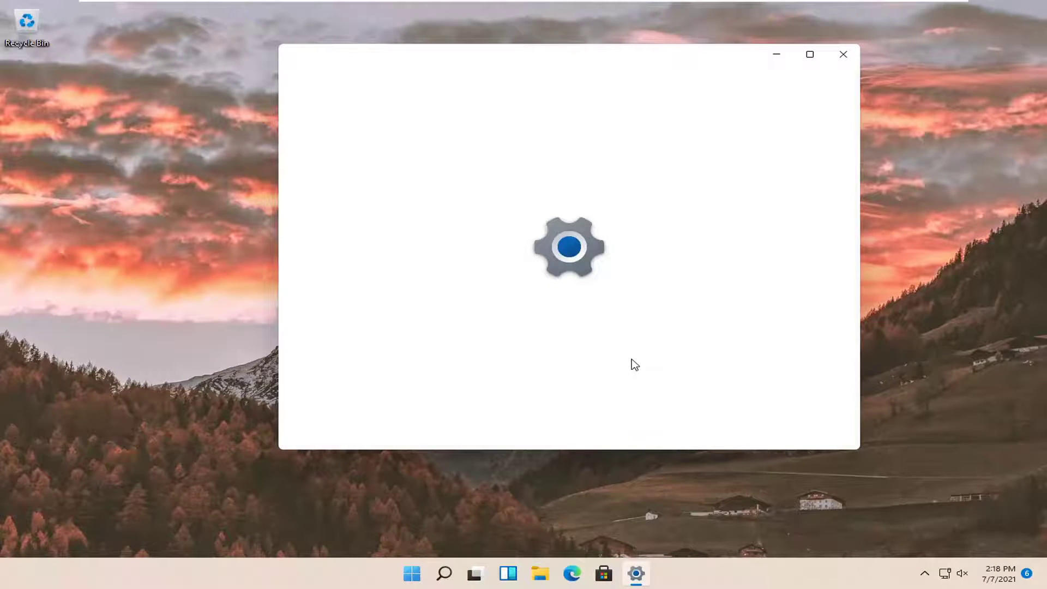
scroll(670, 282, down, 2)
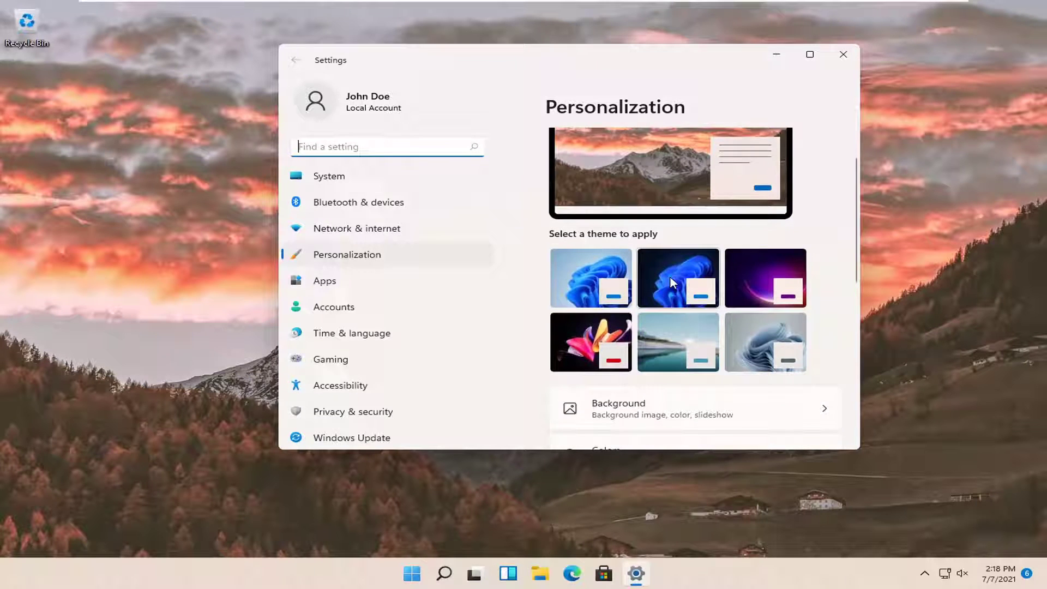
scroll(670, 282, down, 2)
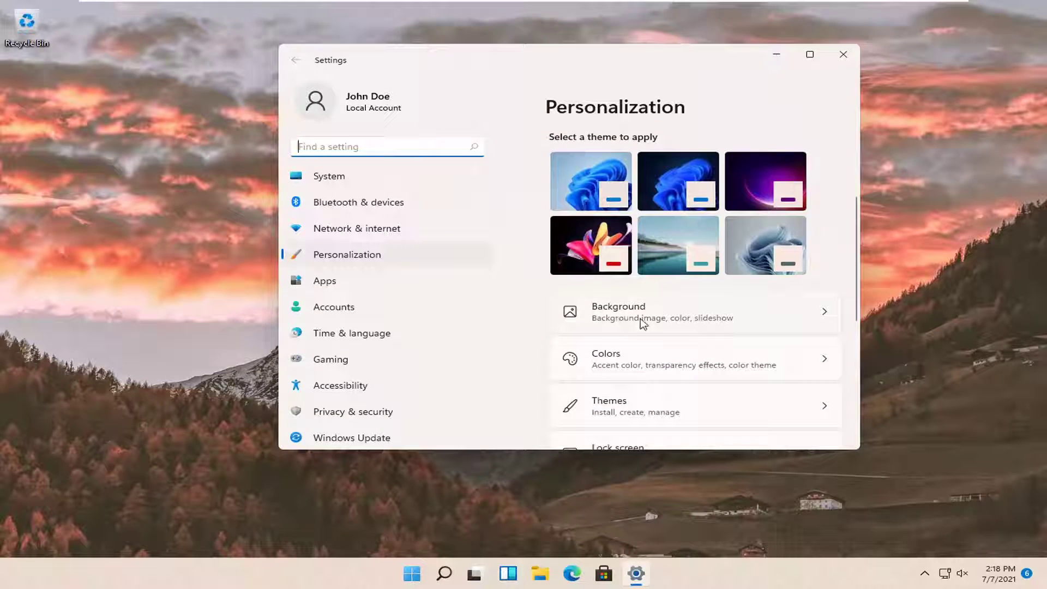
click(641, 324)
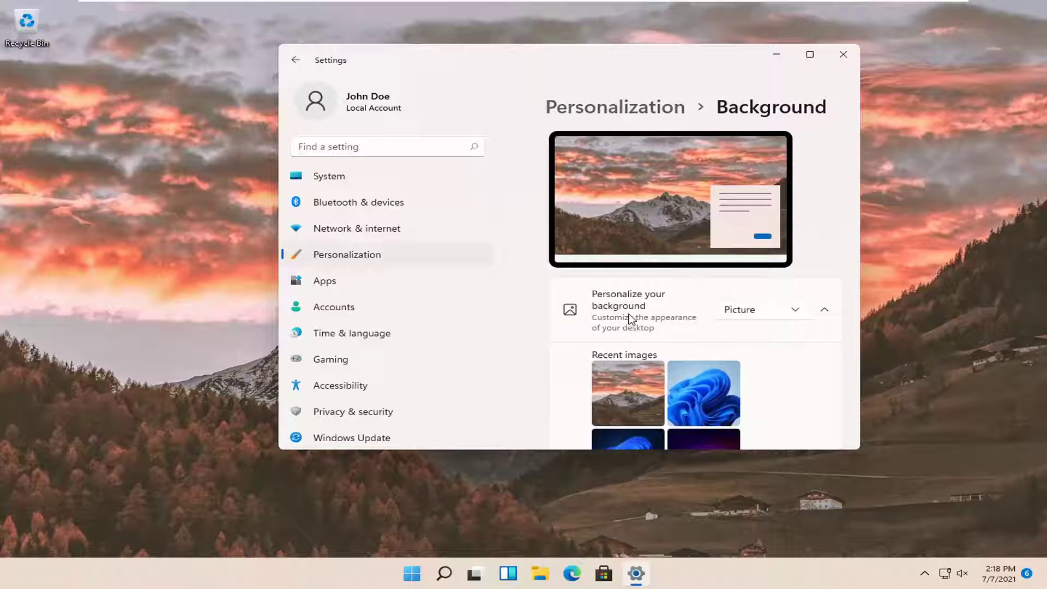
scroll(686, 279, down, 3)
scroll(687, 246, down, 2)
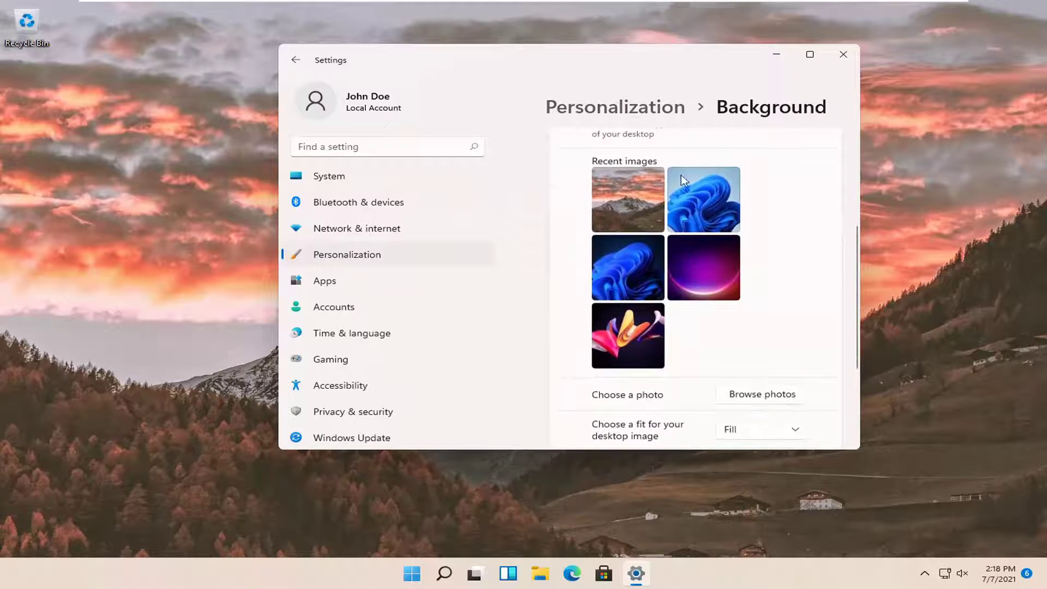
scroll(661, 337, down, 2)
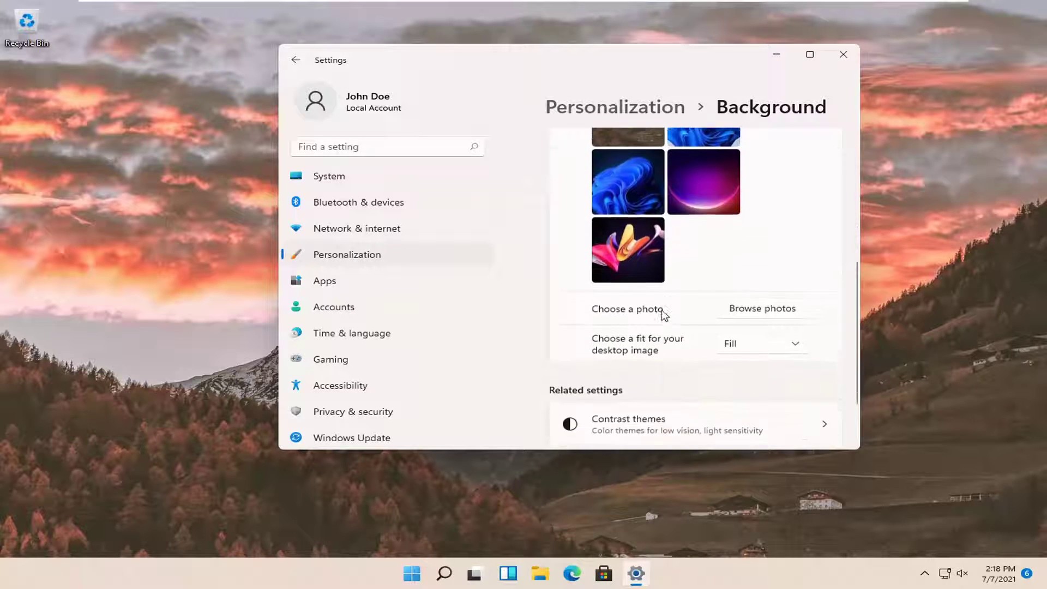
scroll(661, 336, down, 1)
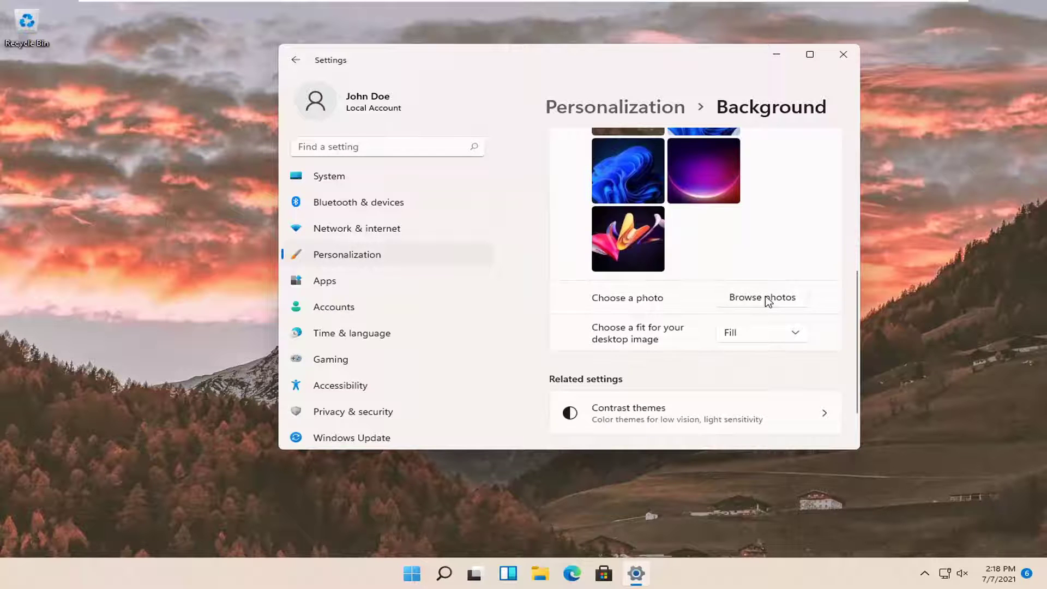
scroll(768, 300, down, 1)
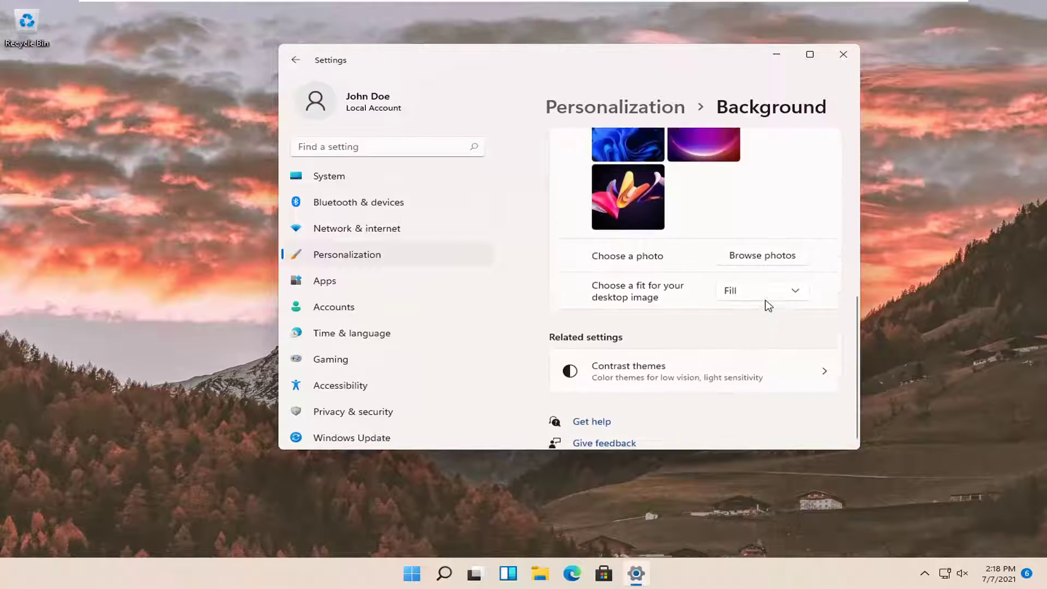
scroll(767, 301, up, 3)
scroll(762, 303, up, 3)
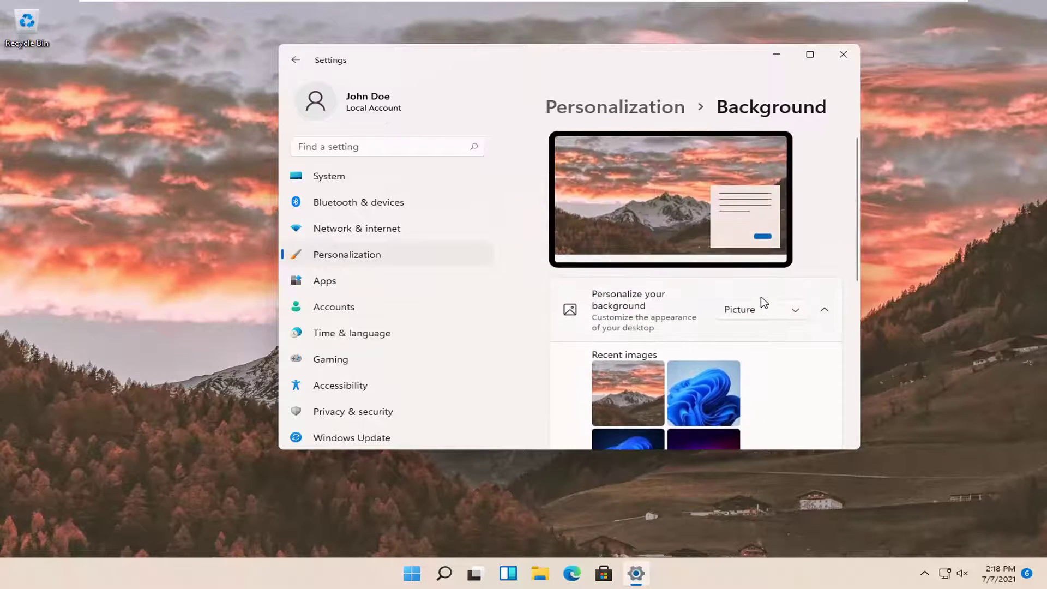
Switch the background to a dark pink solid color, then back to Picture.
click(798, 310)
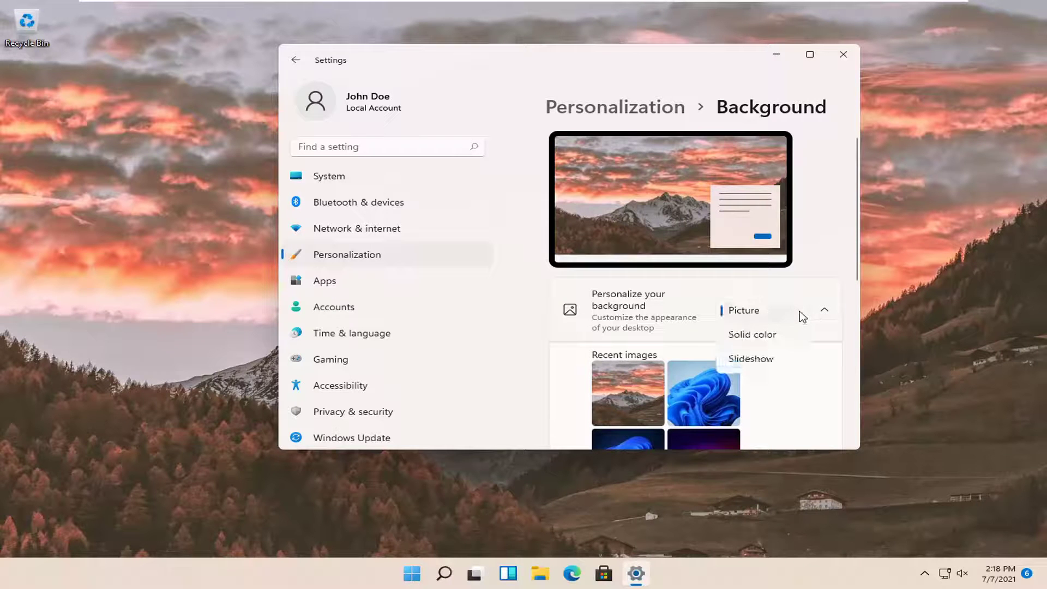
click(753, 334)
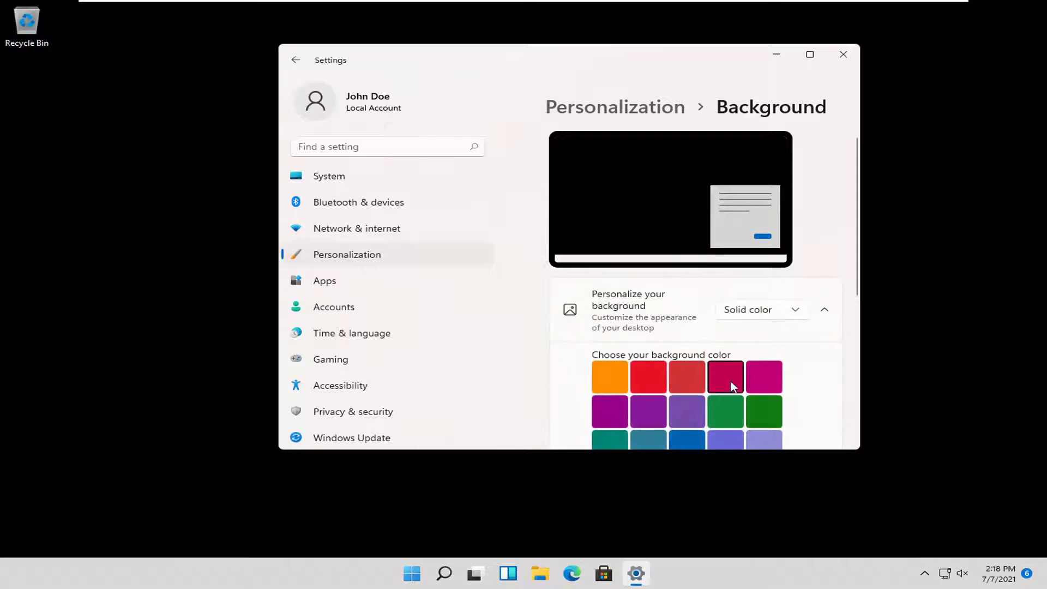
click(726, 381)
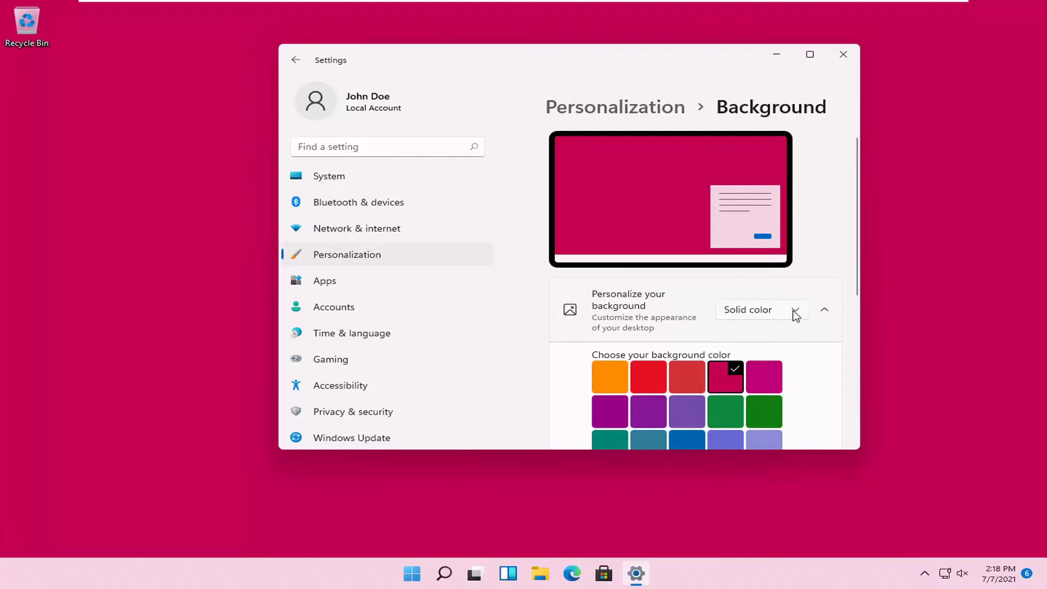
click(795, 311)
click(762, 284)
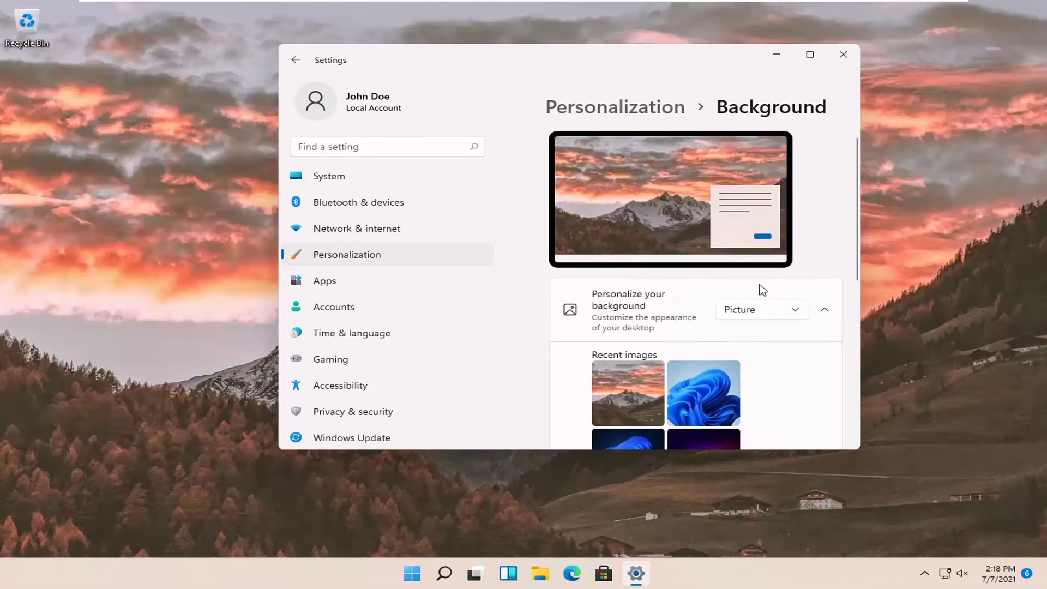